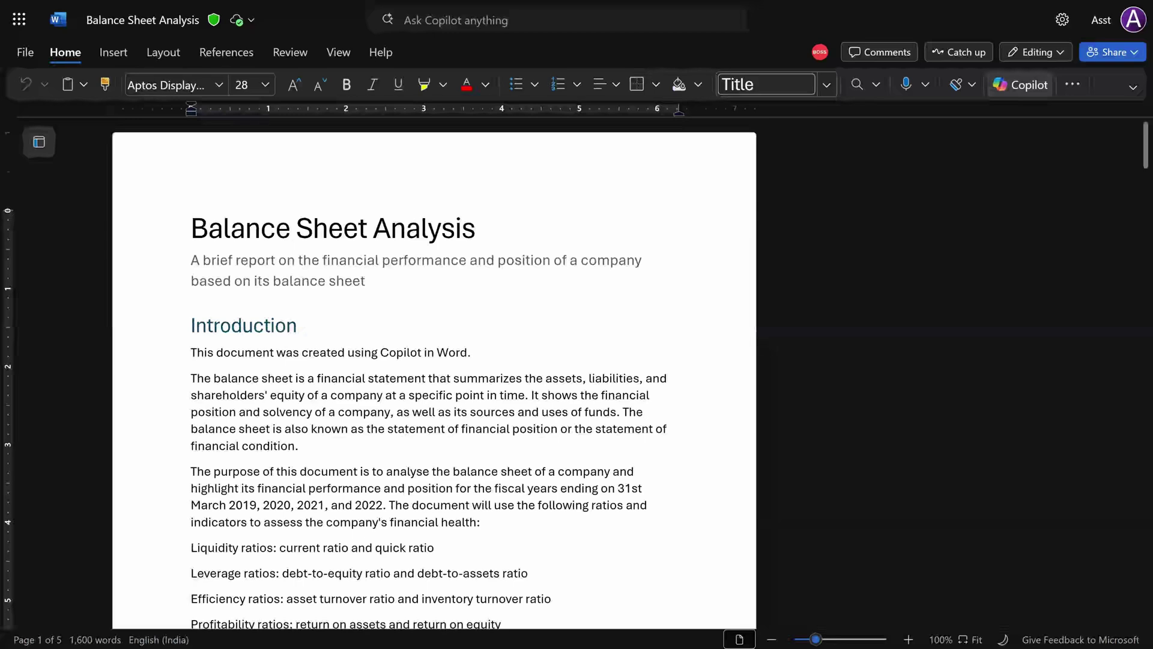
Ask Copilot to summarize the Balance Sheet Analysis document and add its summary above the Introduction.
{"action": "left_click", "coordinate": [1021, 84]}
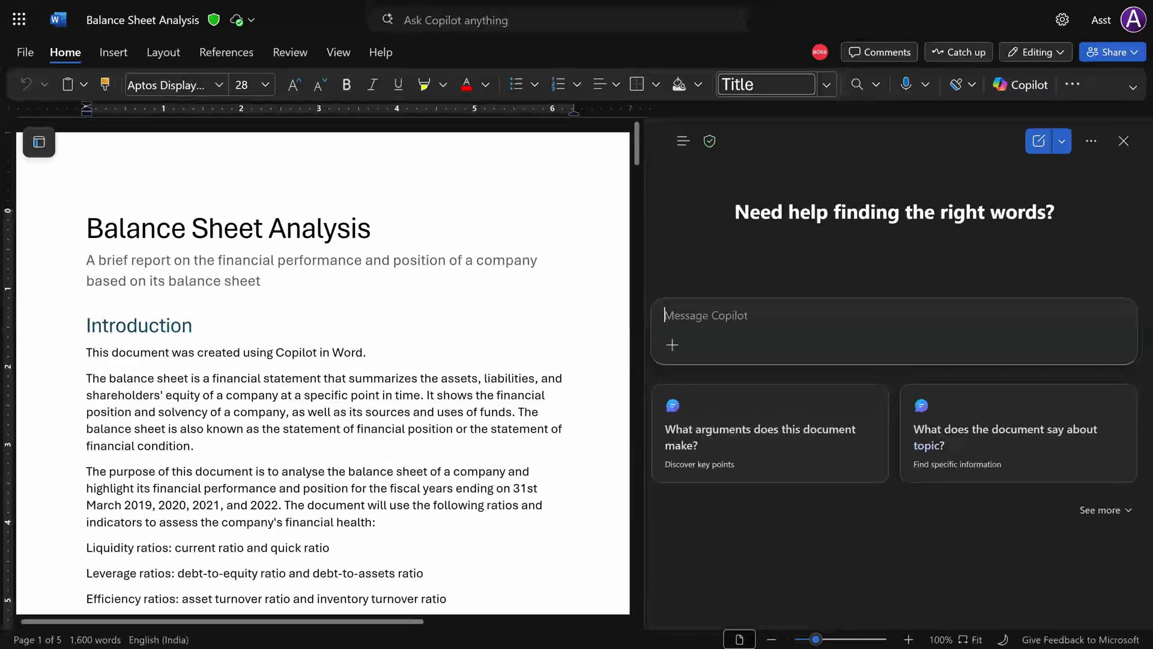
{"action": "type", "text": "summarize"}
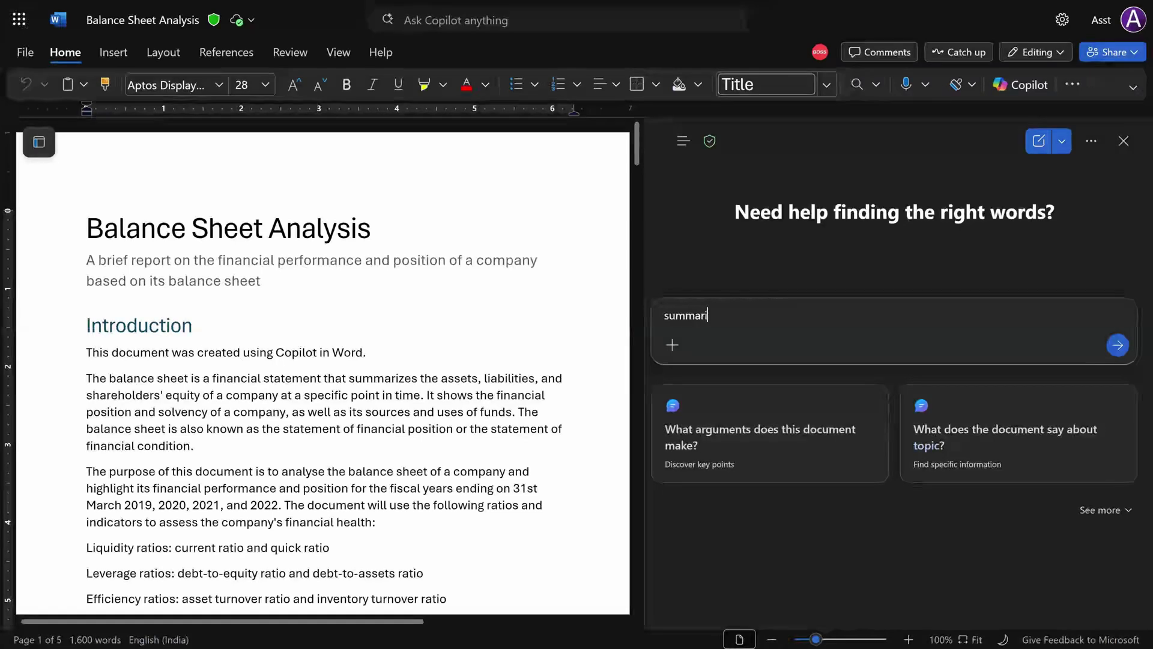
{"action": "key", "text": "Return"}
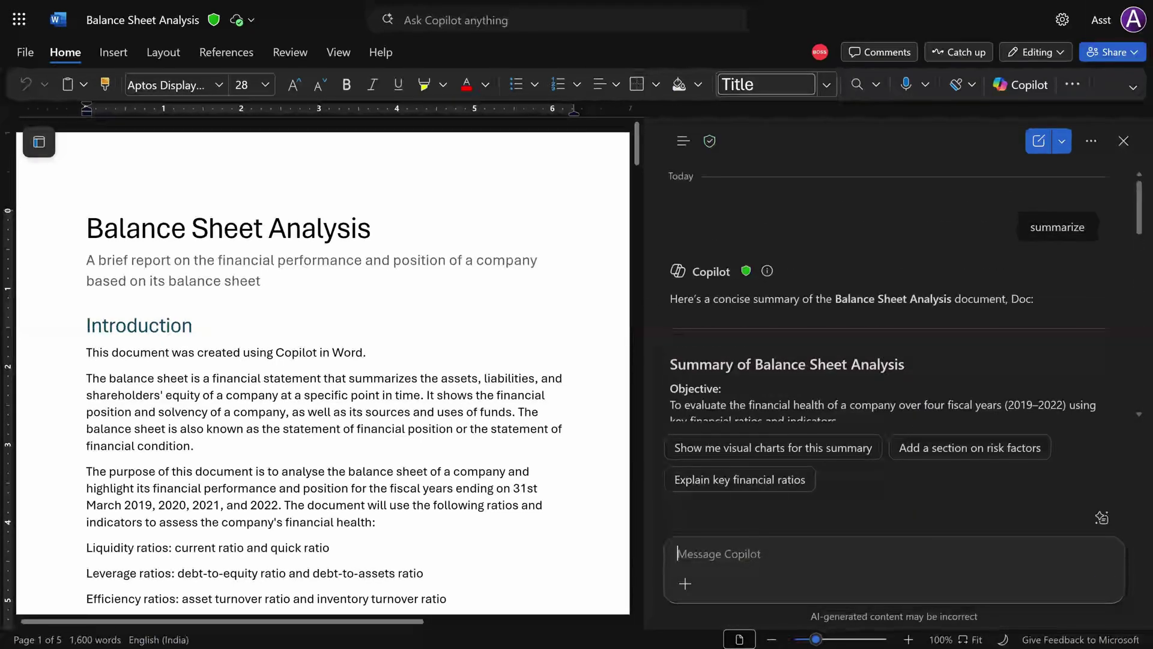
{"action": "scroll", "coordinate": [897, 292], "scroll_direction": "down", "scroll_amount": 5}
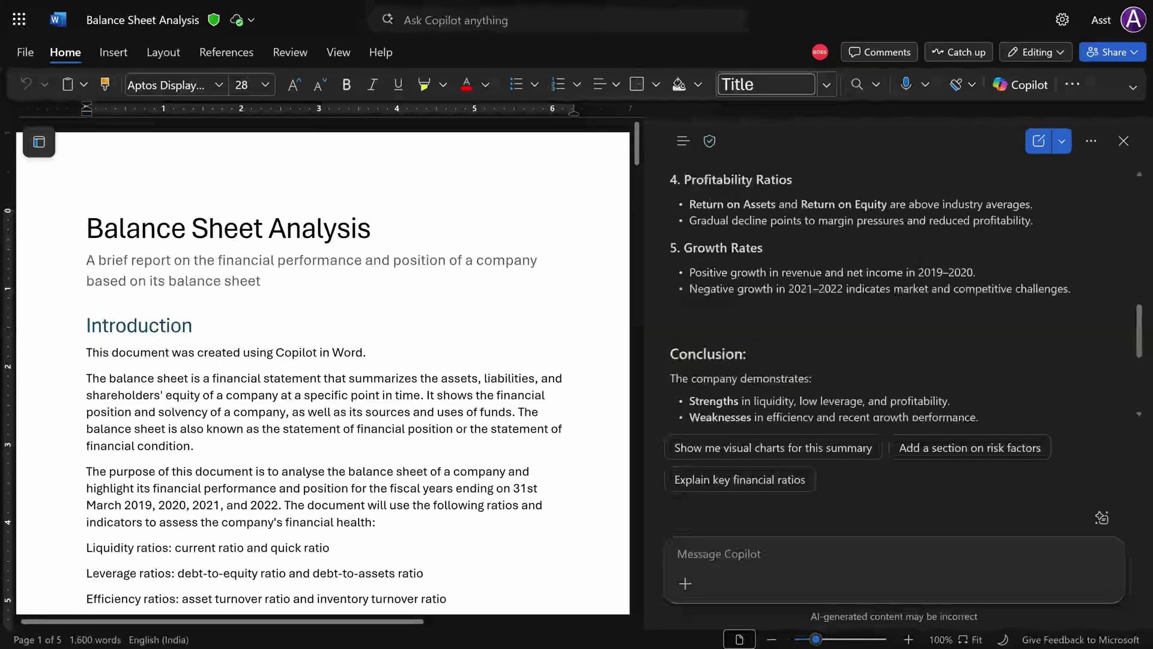
{"action": "scroll", "coordinate": [898, 293], "scroll_direction": "down", "scroll_amount": 4}
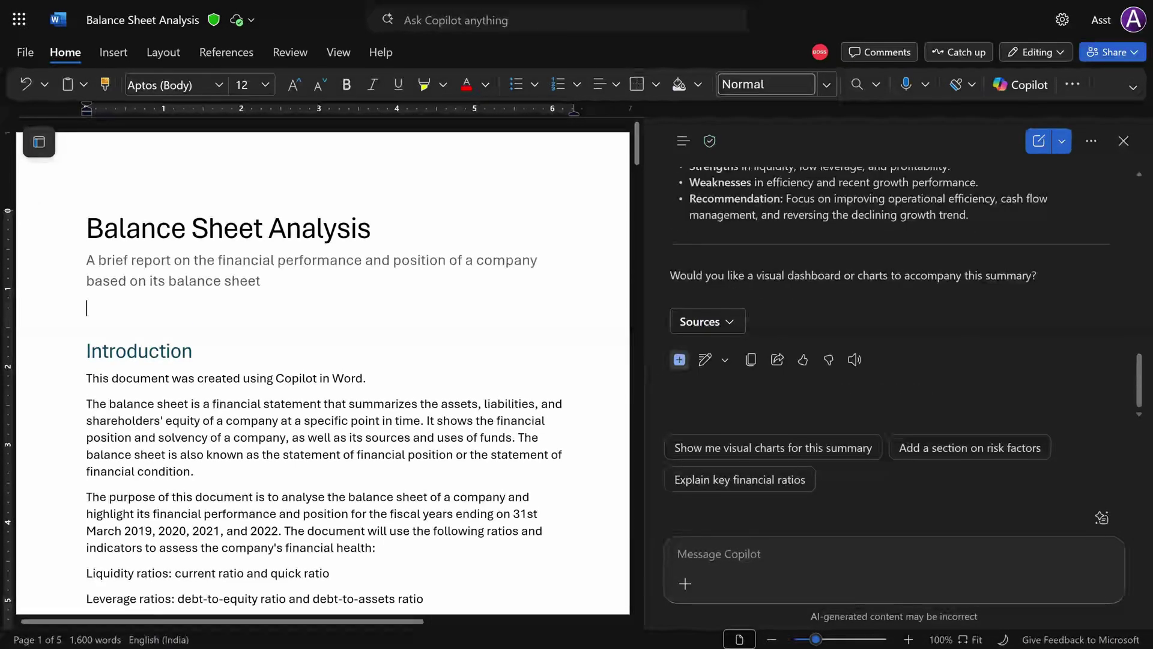
{"action": "left_click", "coordinate": [679, 360]}
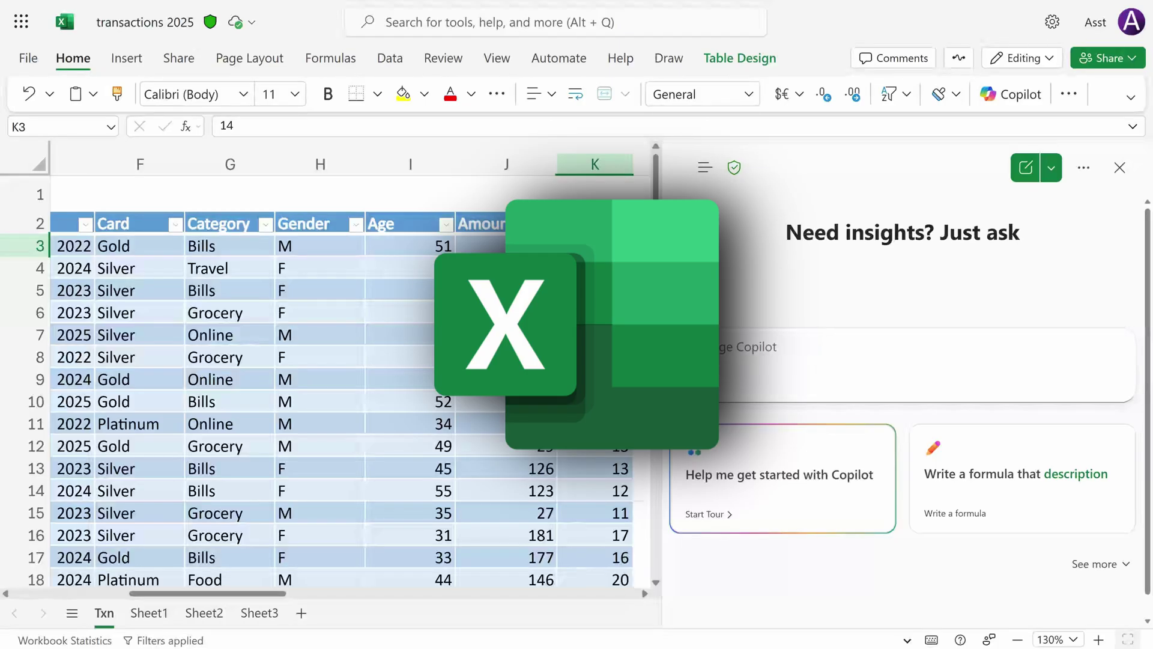
Return to the top of the sheet and review Copilot's findings on categories, monthly trends, gender, cards and age.
{"action": "left_click", "coordinate": [506, 379]}
{"action": "key", "text": "ctrl+Home"}
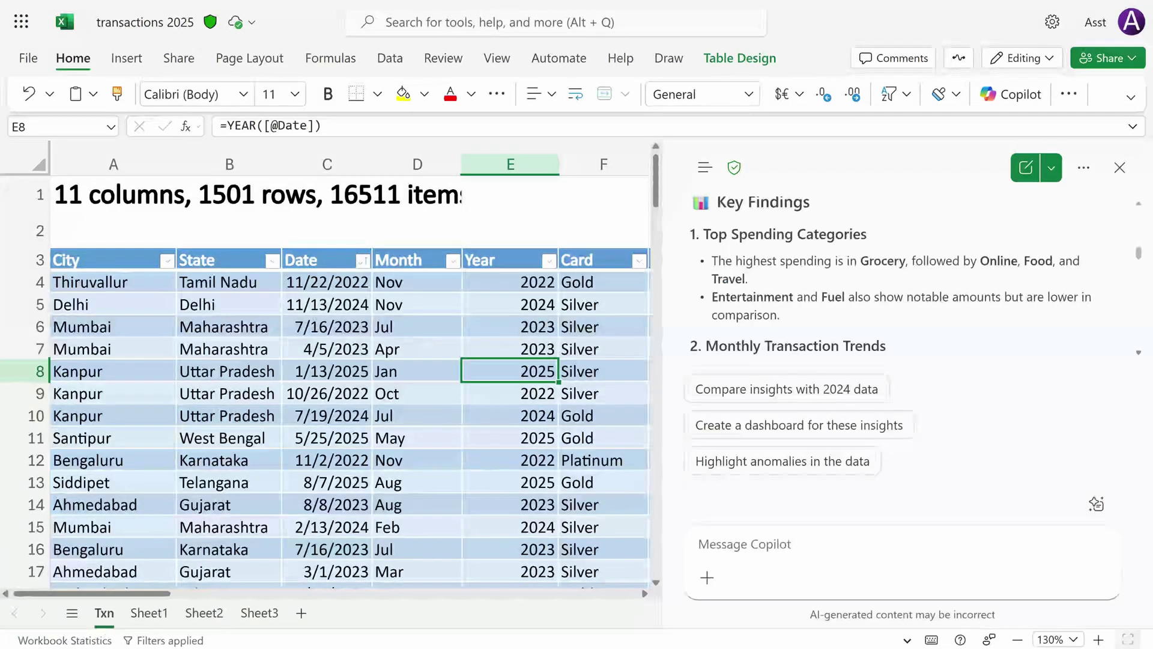
{"action": "scroll", "coordinate": [908, 277], "scroll_direction": "down", "scroll_amount": 3}
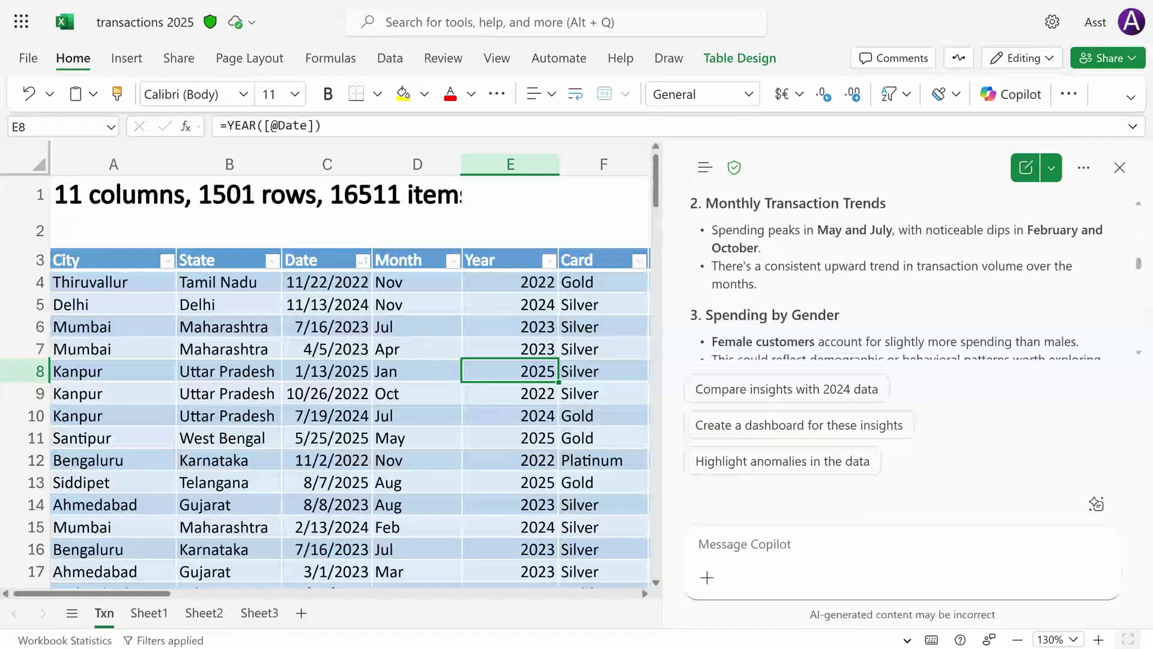
{"action": "scroll", "coordinate": [907, 277], "scroll_direction": "down", "scroll_amount": 3}
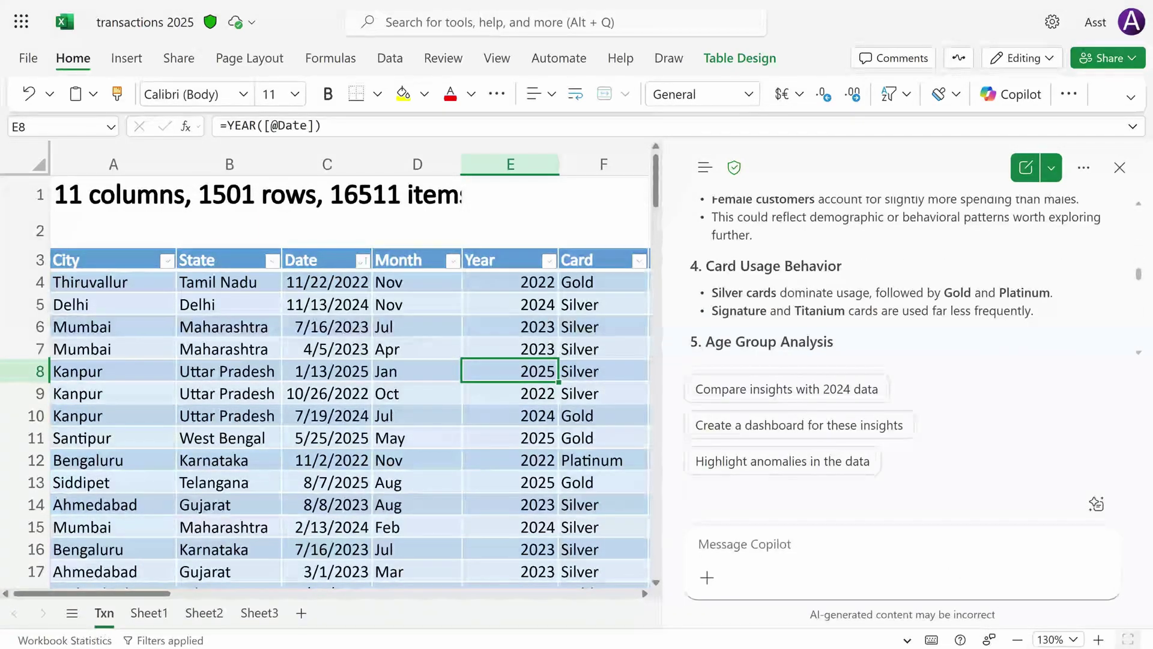
{"action": "scroll", "coordinate": [907, 276], "scroll_direction": "down", "scroll_amount": 3}
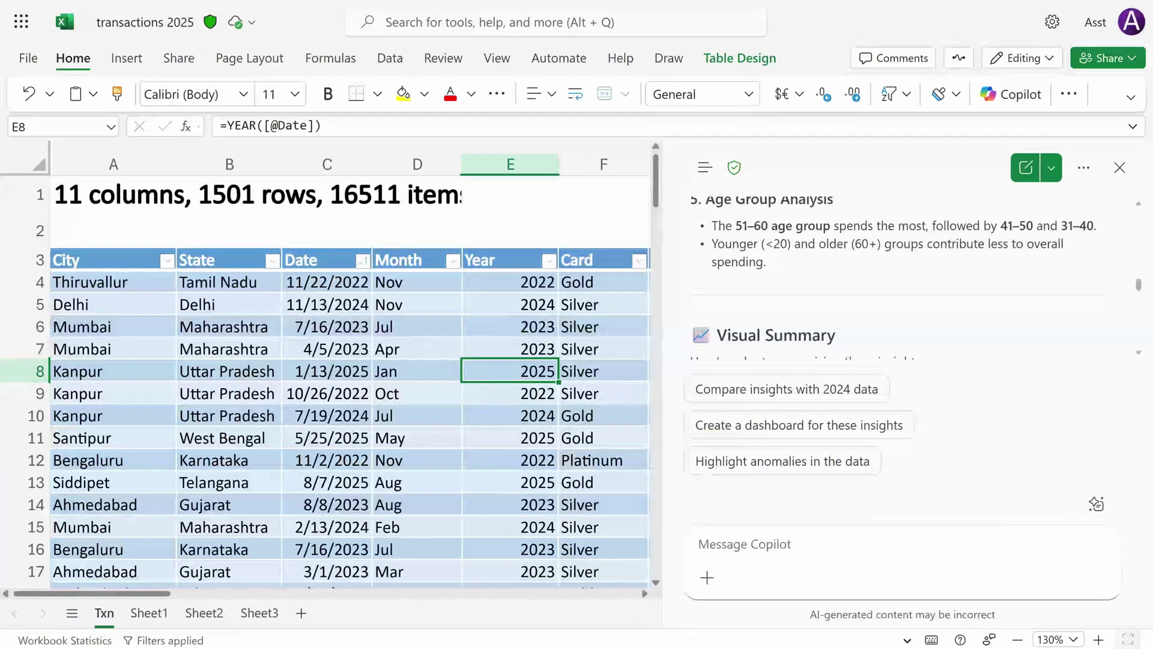
{"action": "scroll", "coordinate": [907, 276], "scroll_direction": "down", "scroll_amount": 3}
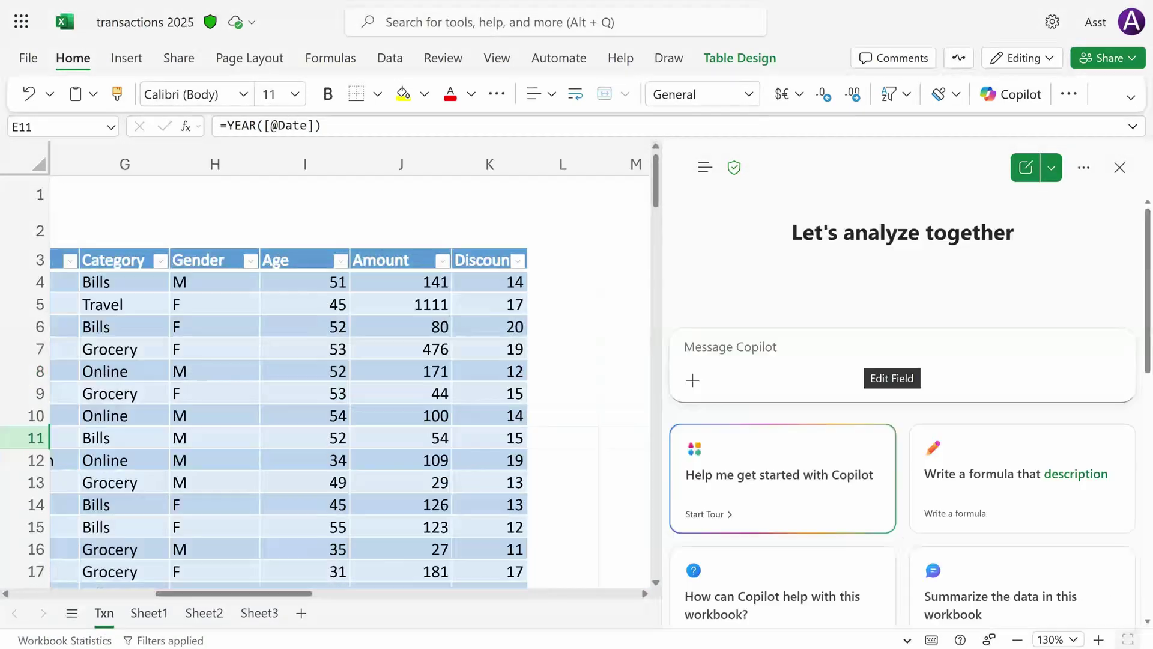
Enter the Copilot prompt 'sort amount column in descending order'.
{"action": "type", "text": "sort amount column in descending ord"}
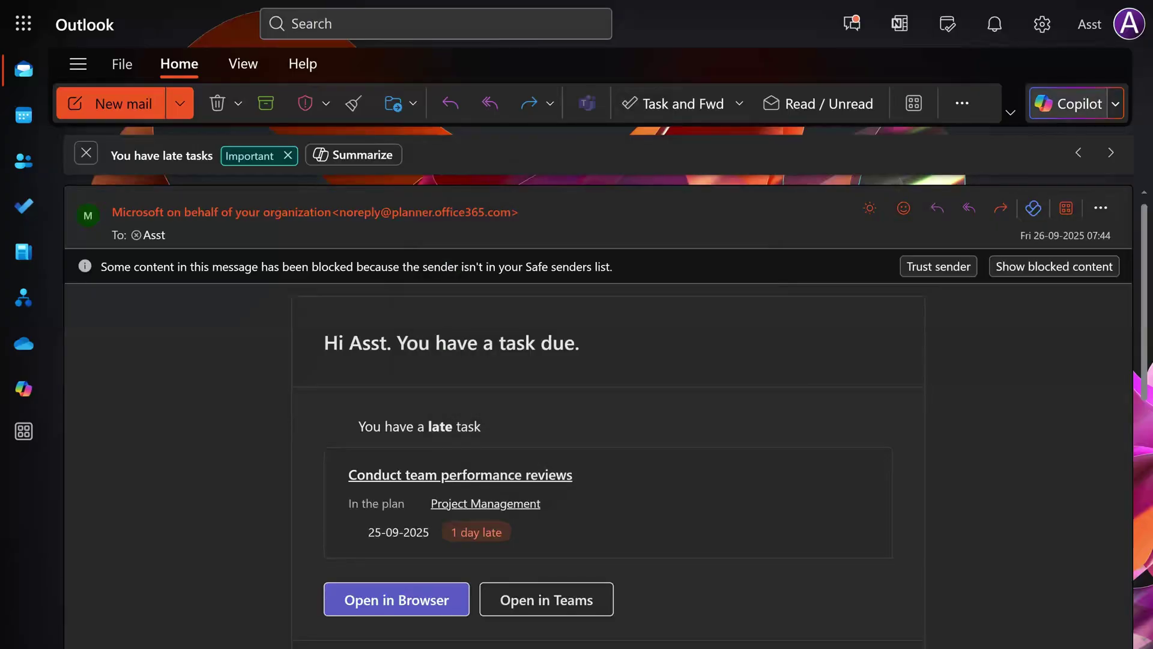
Ask Copilot to summarize the late-task mail with 'summarize this mail'.
{"action": "left_click", "coordinate": [1069, 103]}
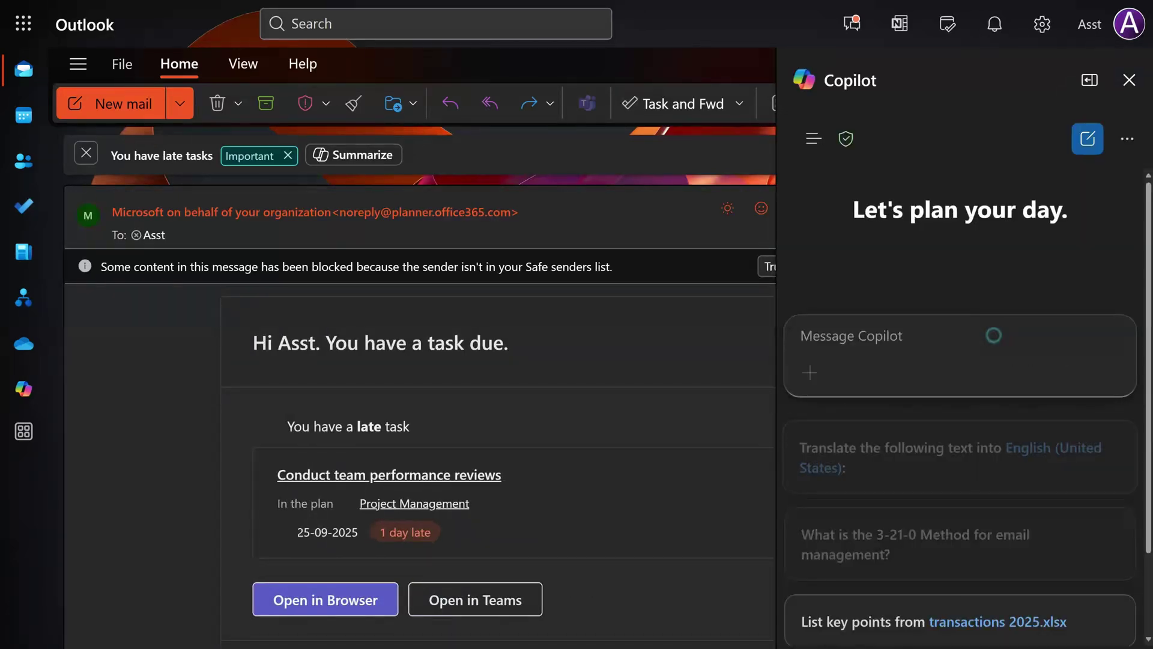
{"action": "type", "text": "summarize this mail"}
{"action": "key", "text": "Return"}
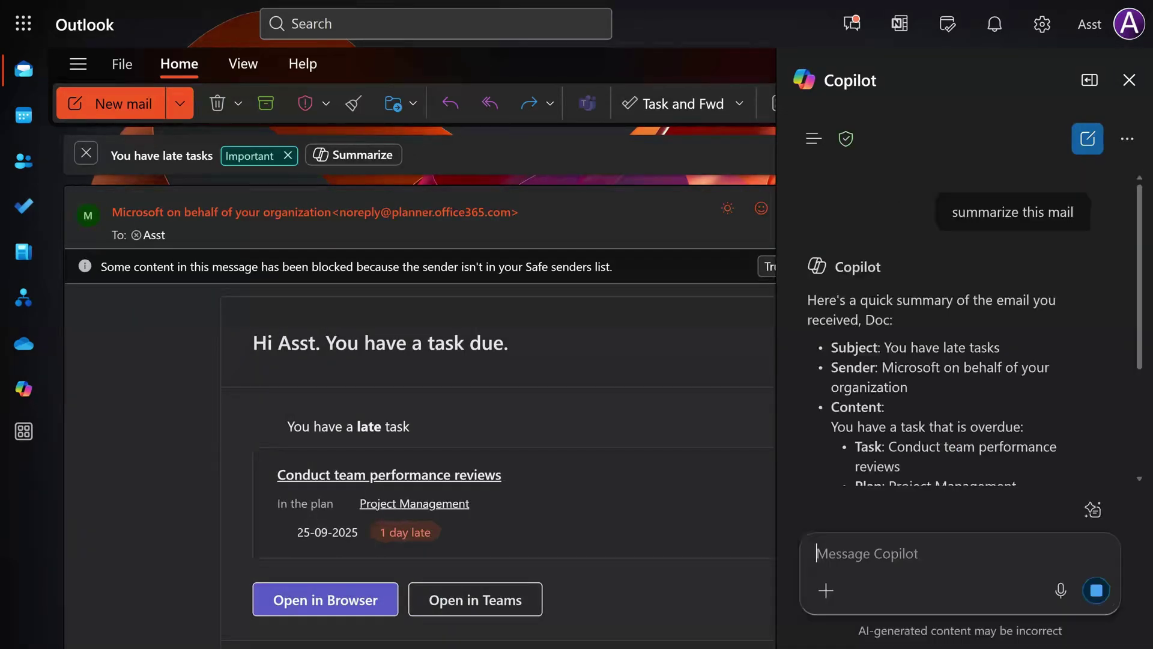
In a new chat, have Copilot draft the Copilot-for-all-employees announcement and paste it into a new email.
{"action": "left_click", "coordinate": [1088, 139]}
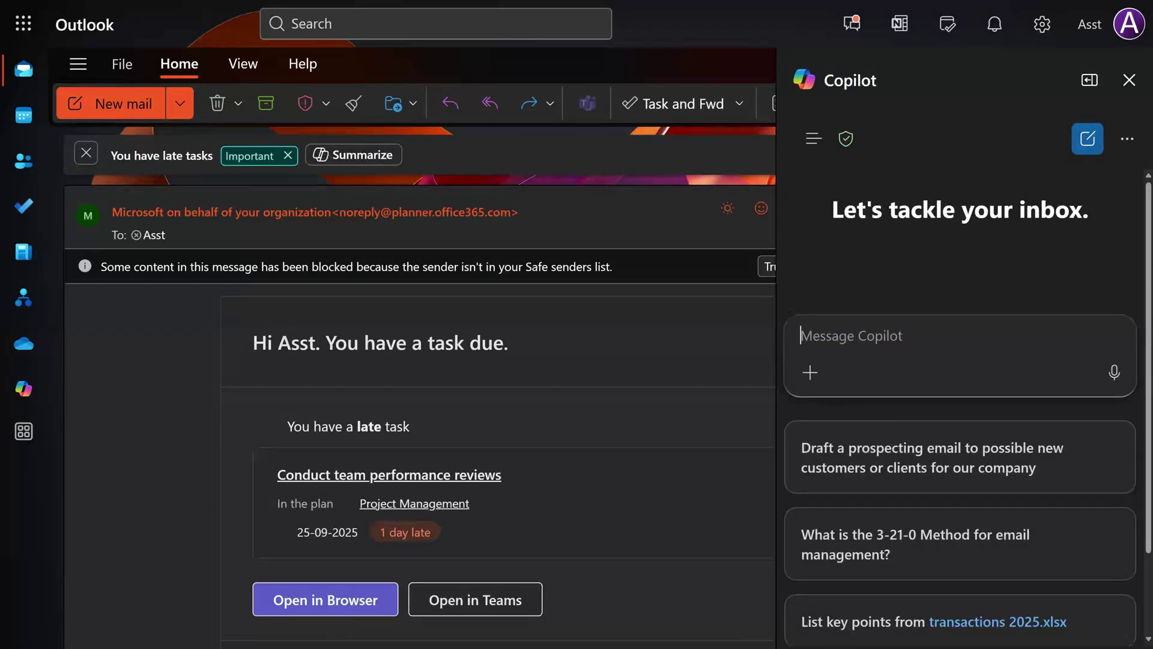
{"action": "type", "text": "draft new email to announce availability of copilot for all employees"}
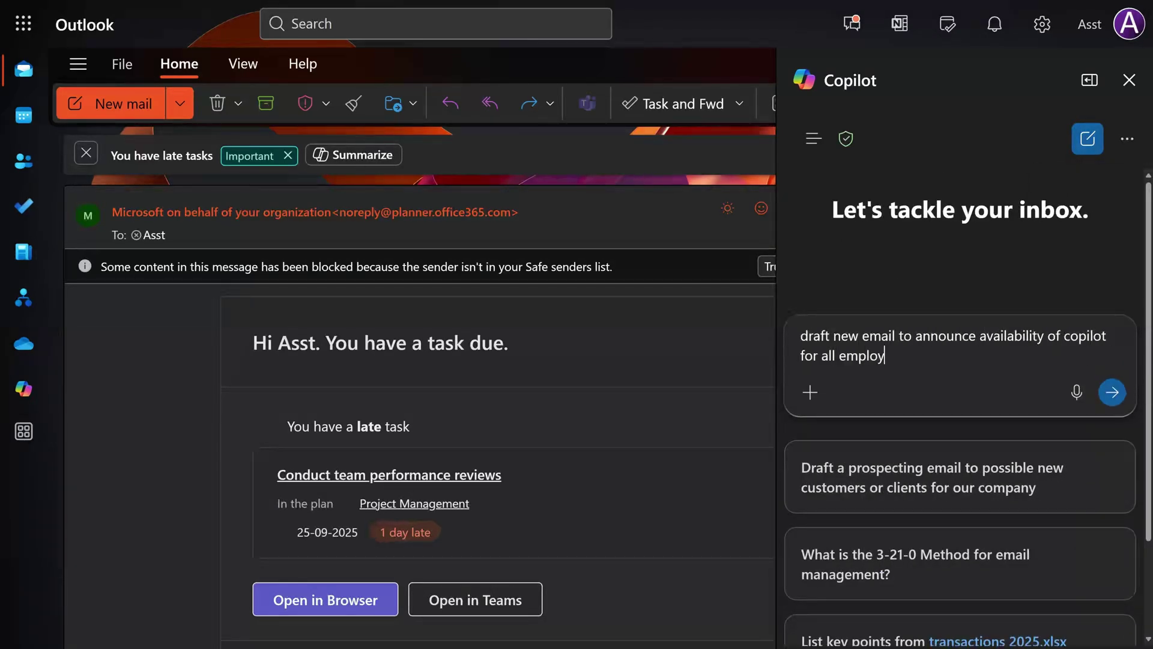
{"action": "key", "text": "Return"}
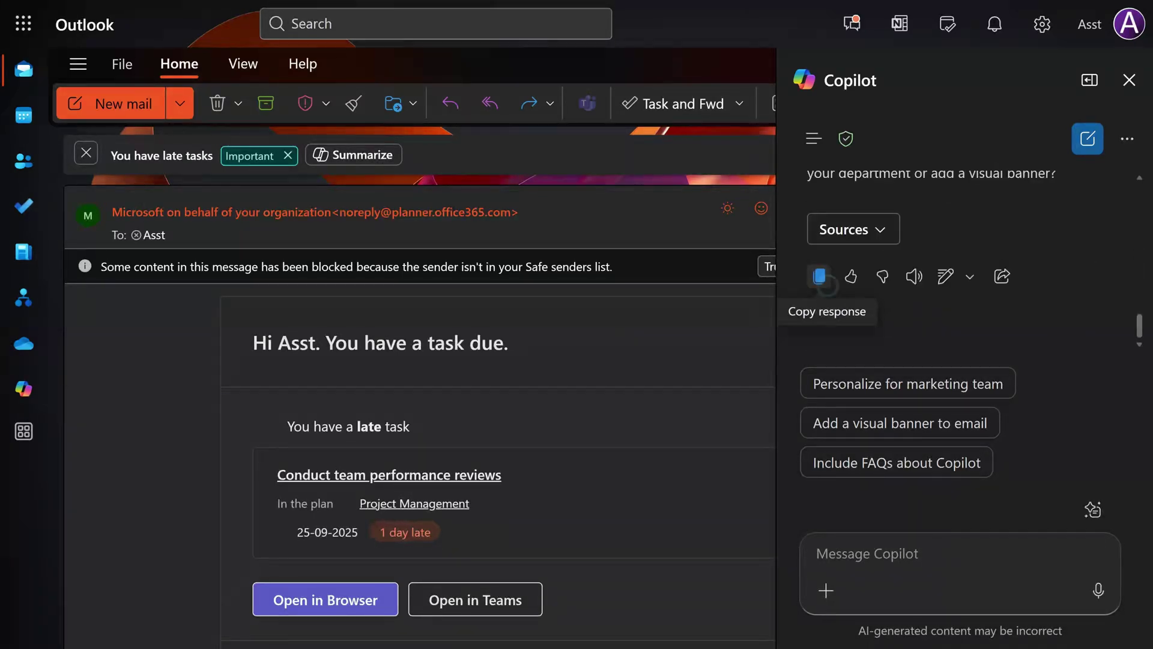
{"action": "left_click", "coordinate": [819, 275]}
{"action": "key", "text": "ctrl+n"}
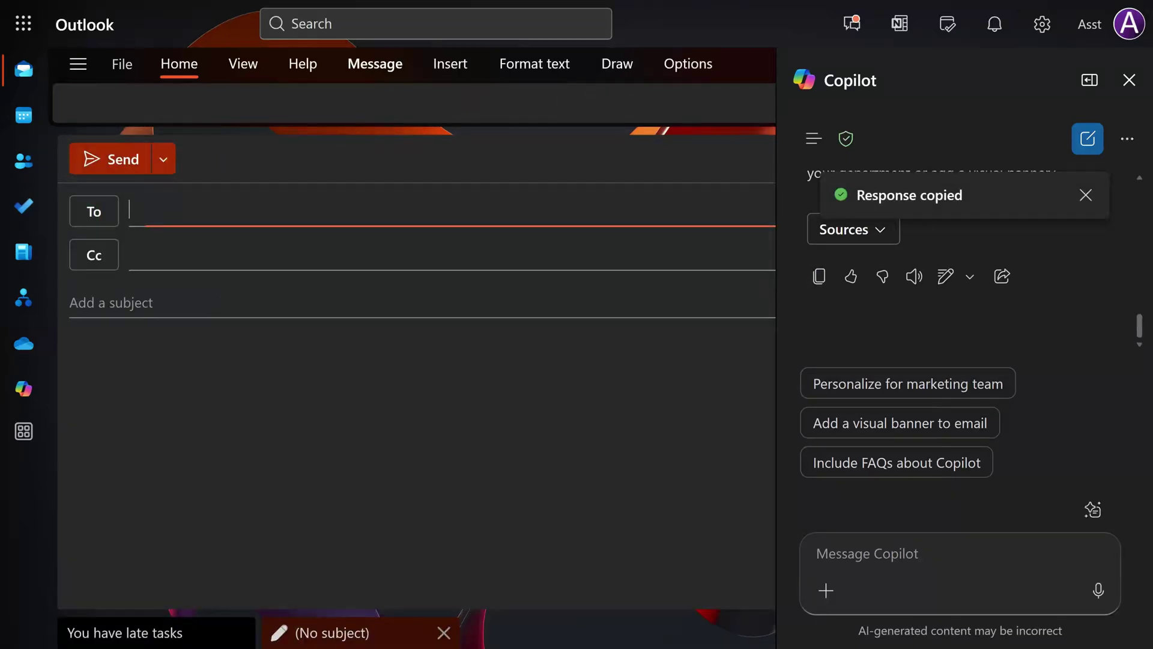
{"action": "key", "text": "ctrl+v"}
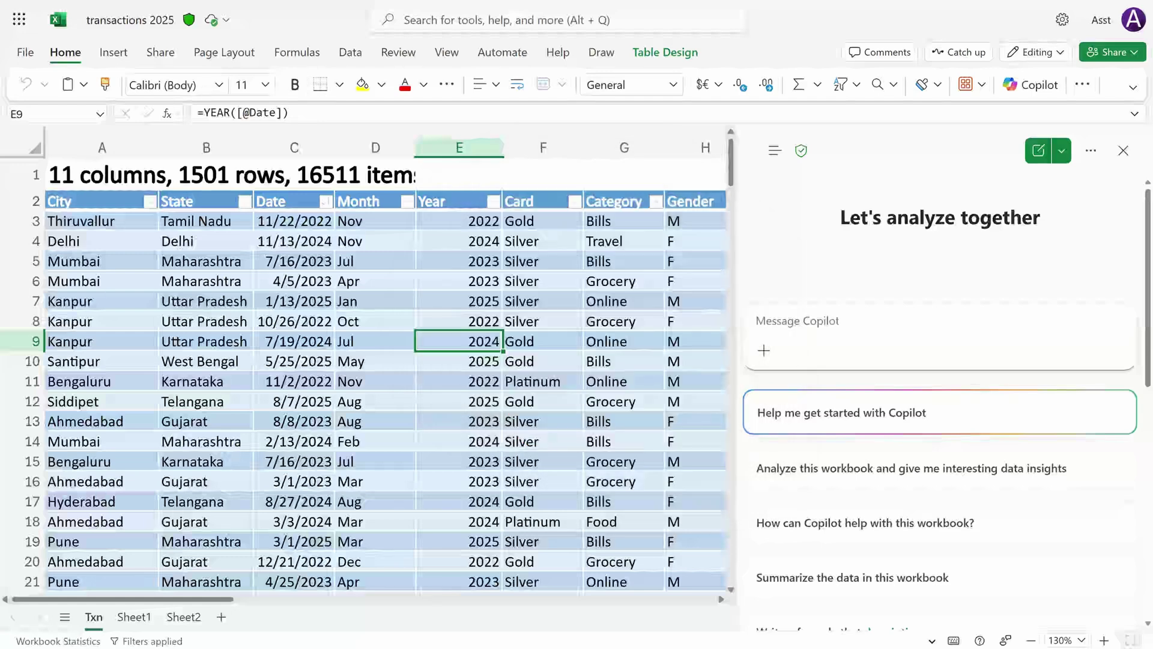
Send the prompt 'demo' to Copilot.
{"action": "type", "text": "demo"}
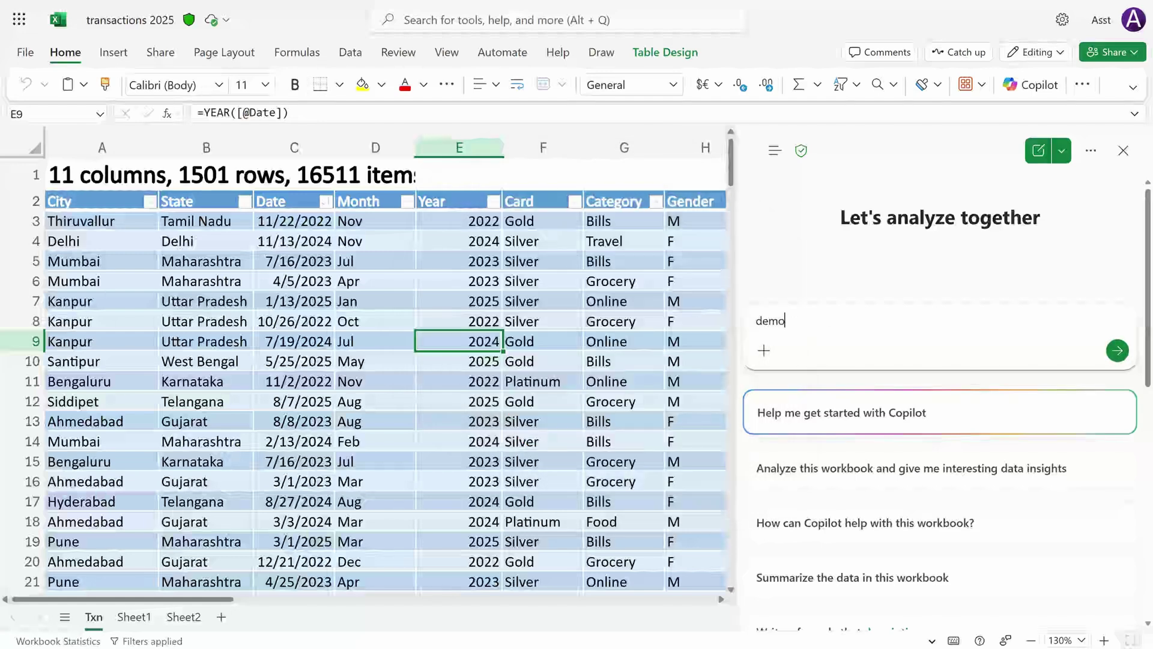
{"action": "key", "text": "Return"}
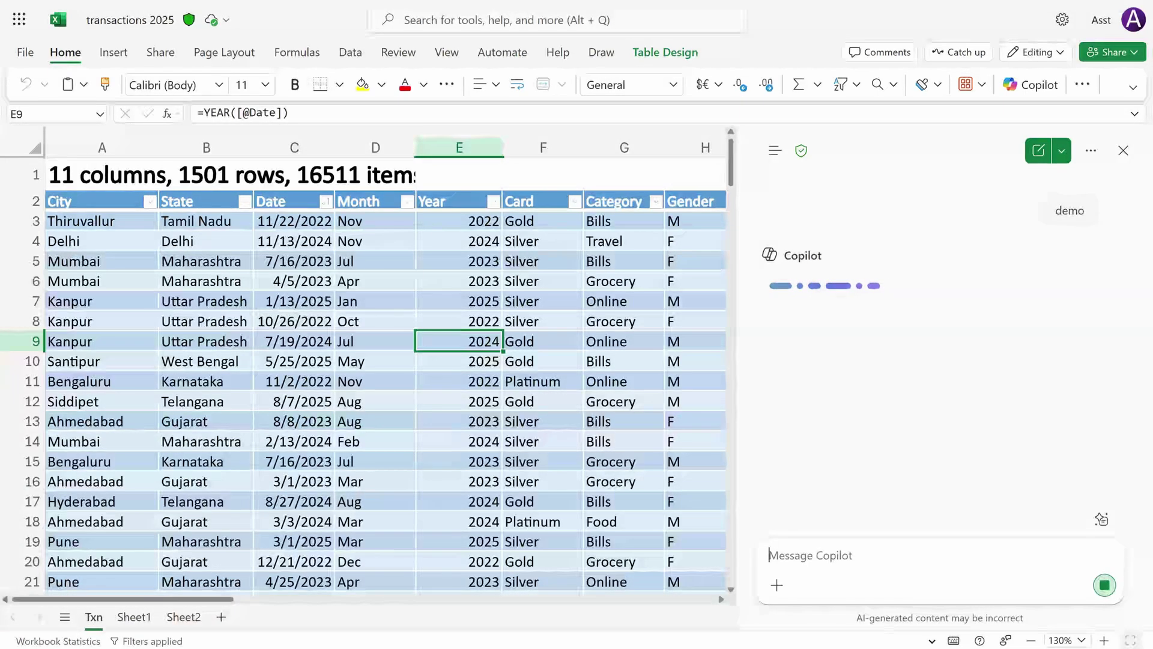
Browse the Copilot Prompt Gallery suggestions, then view the saved prompts 'Learn something new' and 'Apply color scale'.
{"action": "left_click", "coordinate": [1101, 518]}
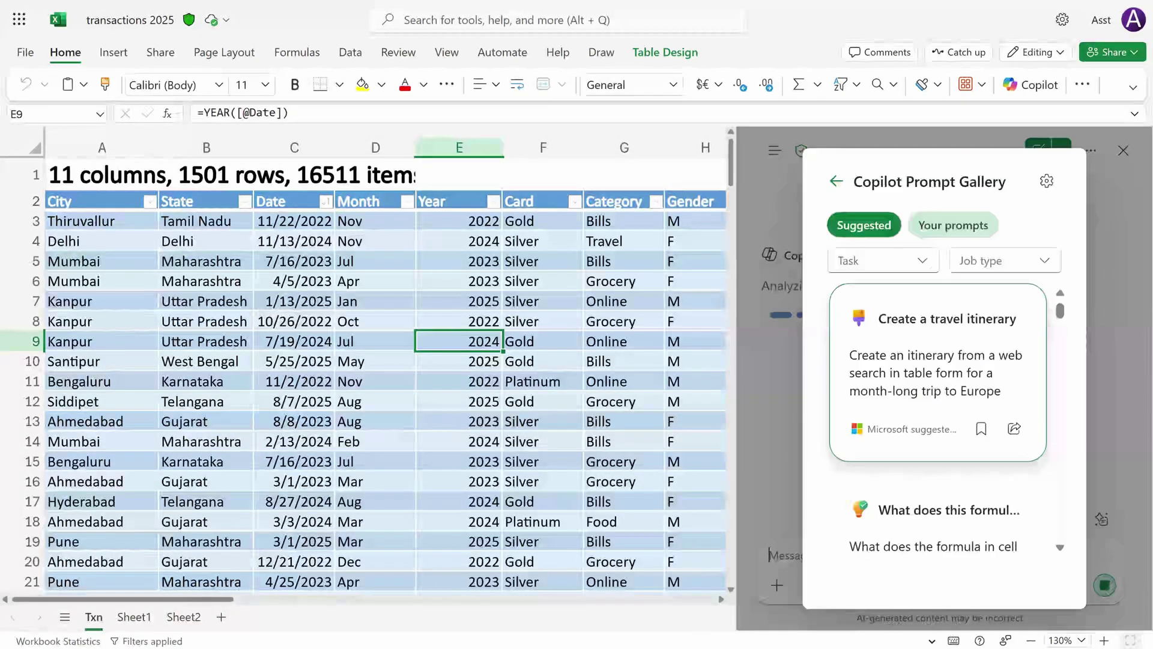
{"action": "scroll", "coordinate": [938, 385], "scroll_direction": "down", "scroll_amount": 10}
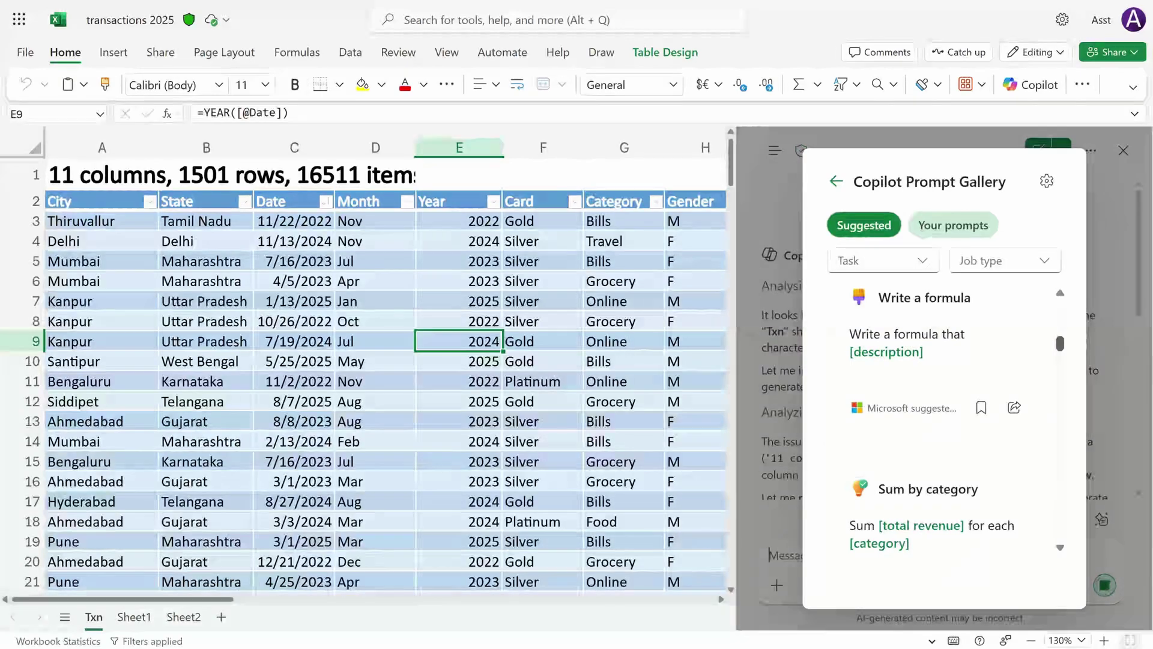
{"action": "left_click", "coordinate": [1101, 519]}
{"action": "left_click", "coordinate": [1102, 519]}
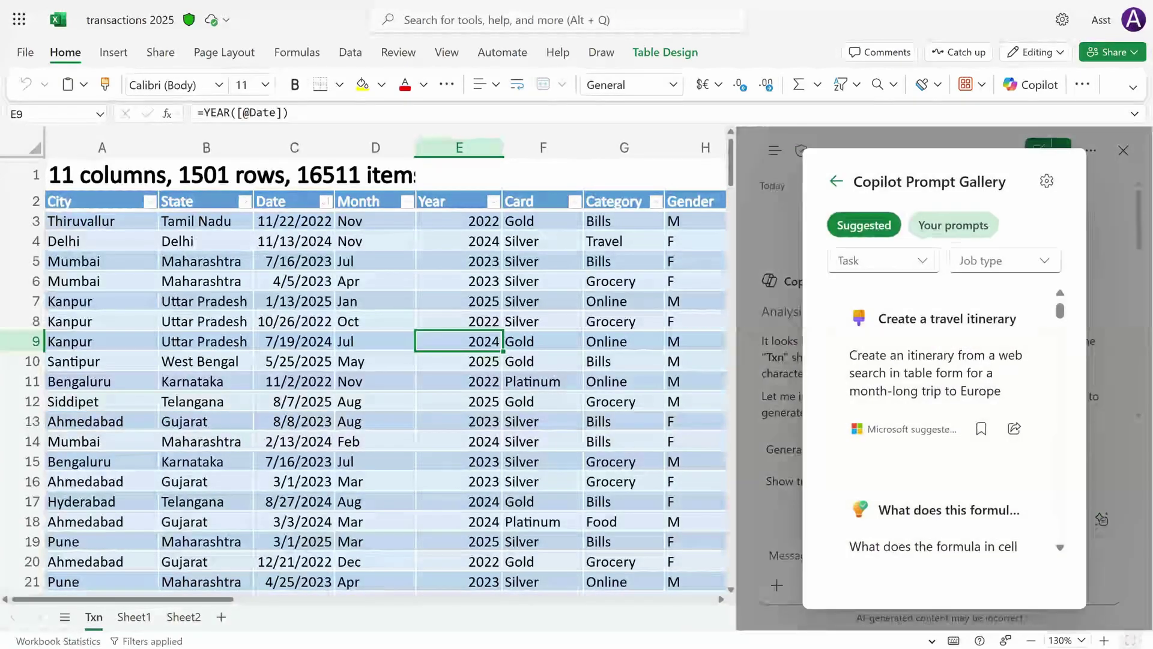
{"action": "left_click", "coordinate": [953, 226]}
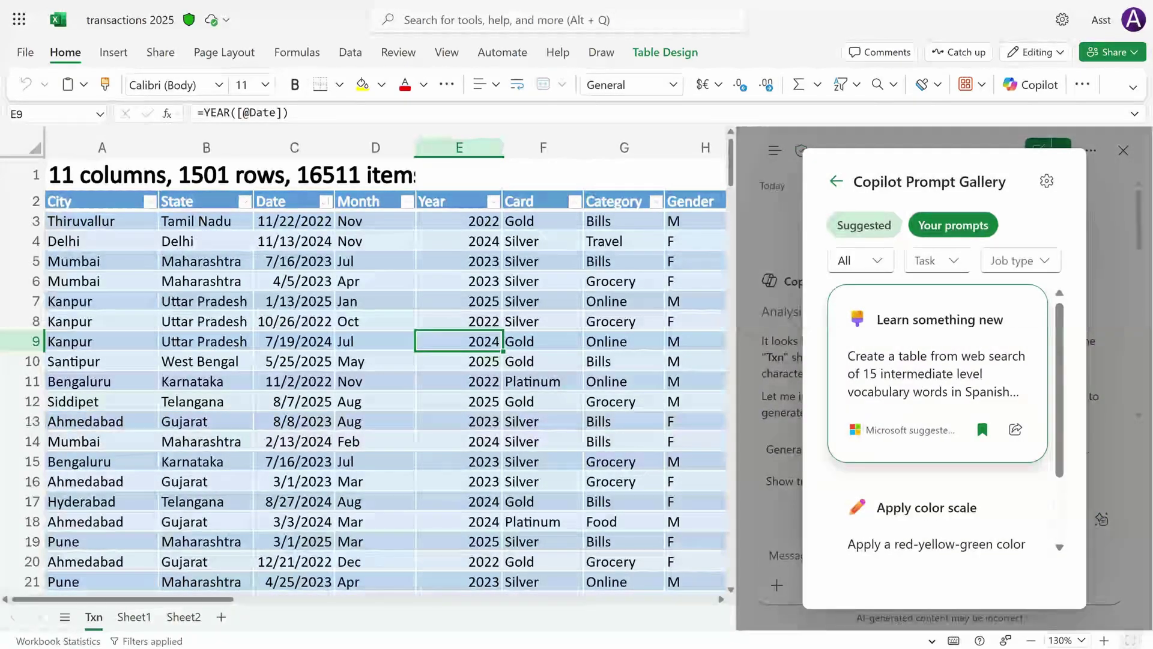
{"action": "scroll", "coordinate": [976, 506], "scroll_direction": "down", "scroll_amount": 2}
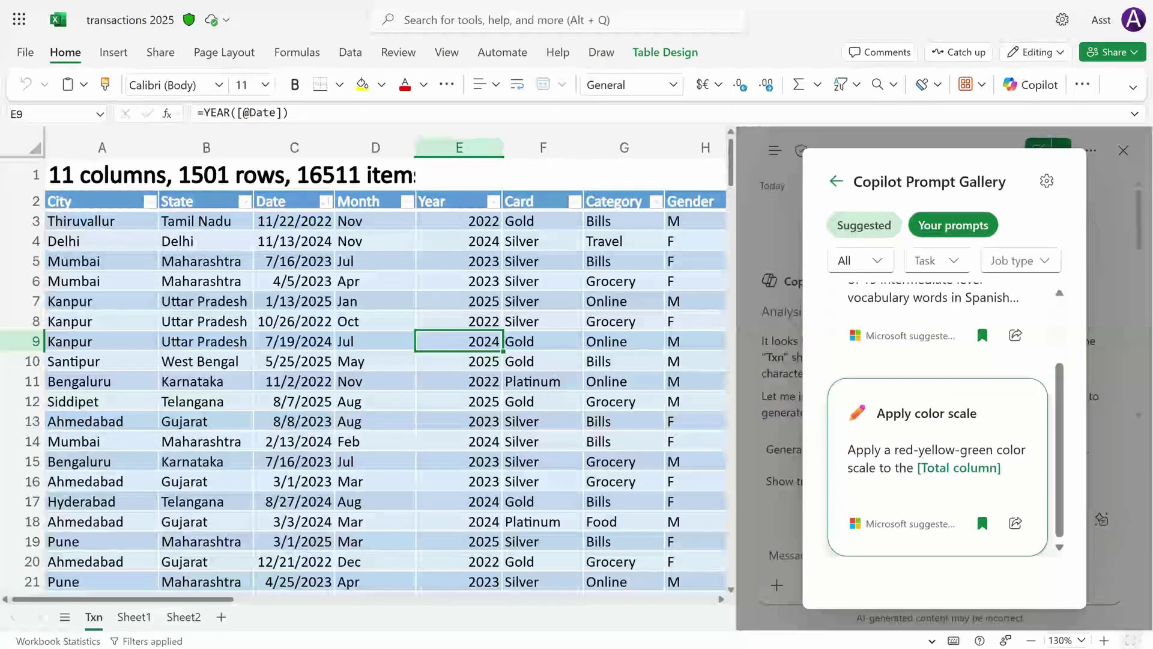